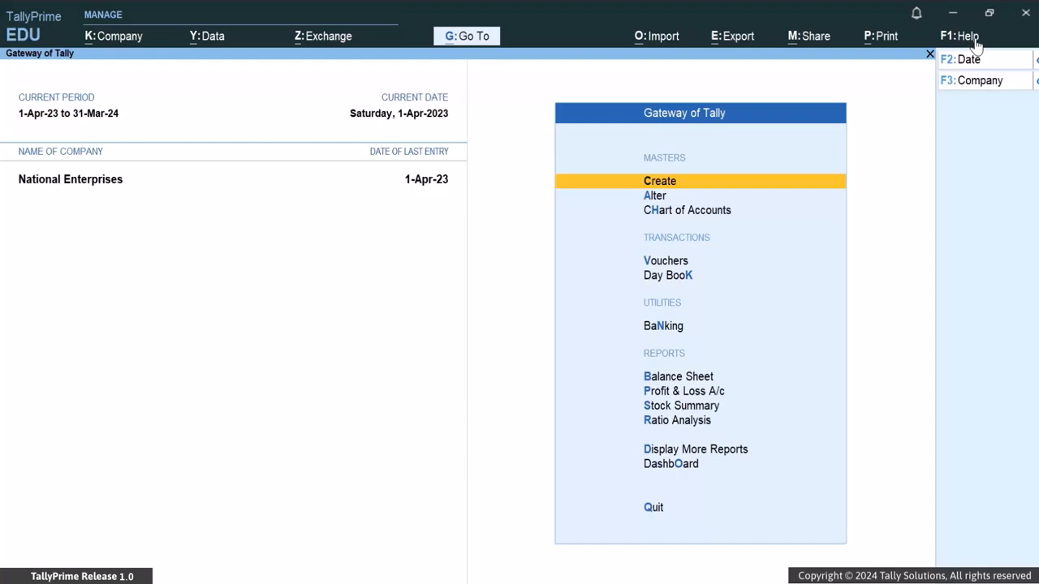
Step: Open TallyPrime's application path folder in File Explorer from the About information
click(974, 42)
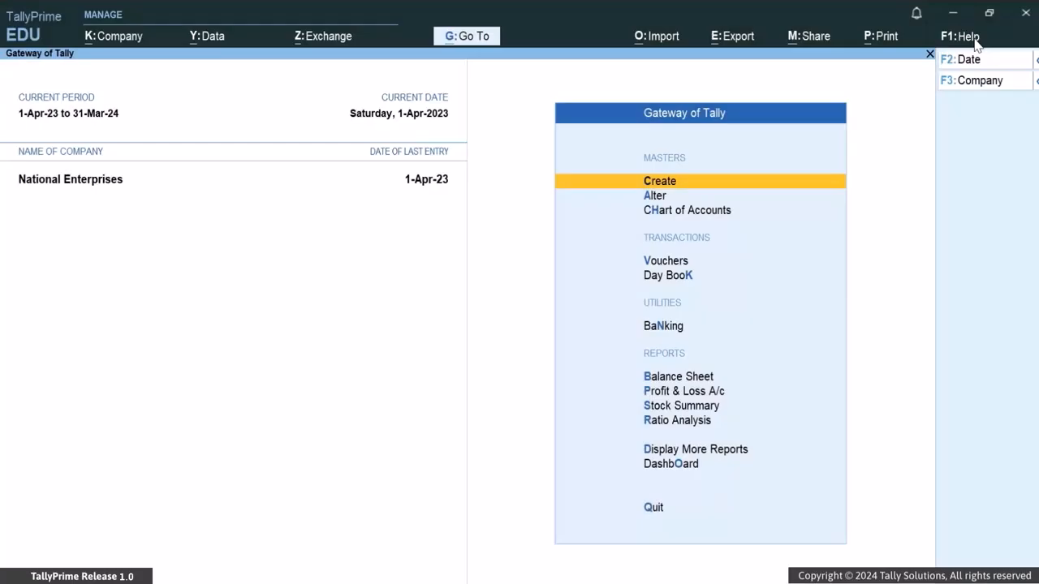
click(975, 39)
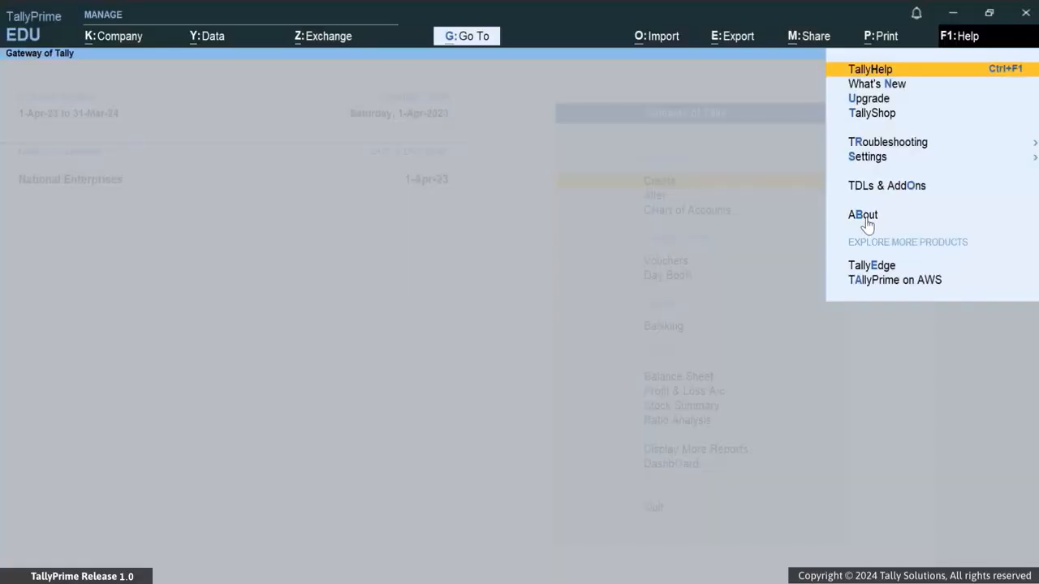
click(866, 221)
click(379, 197)
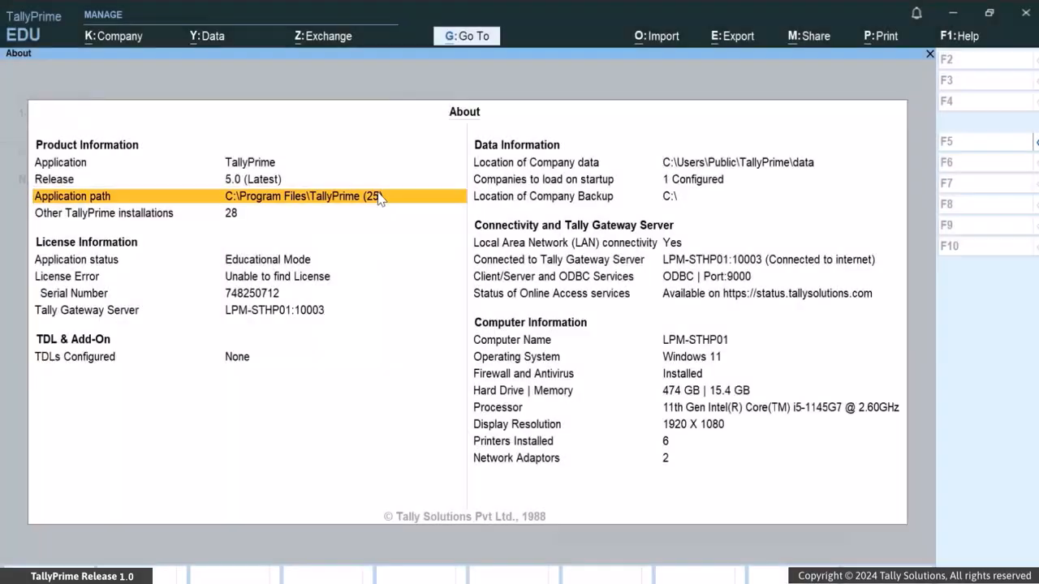
click(379, 197)
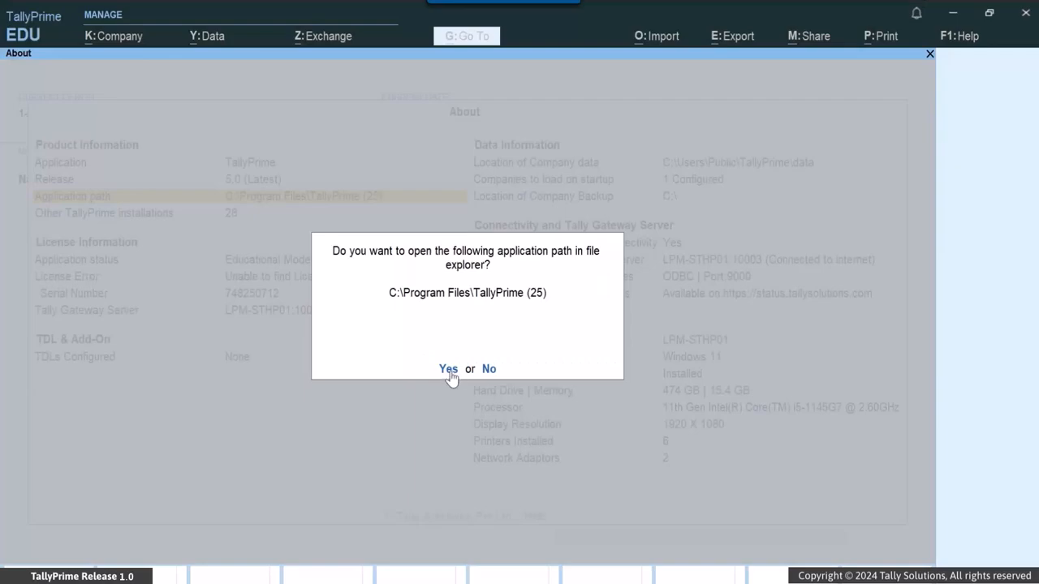
click(450, 371)
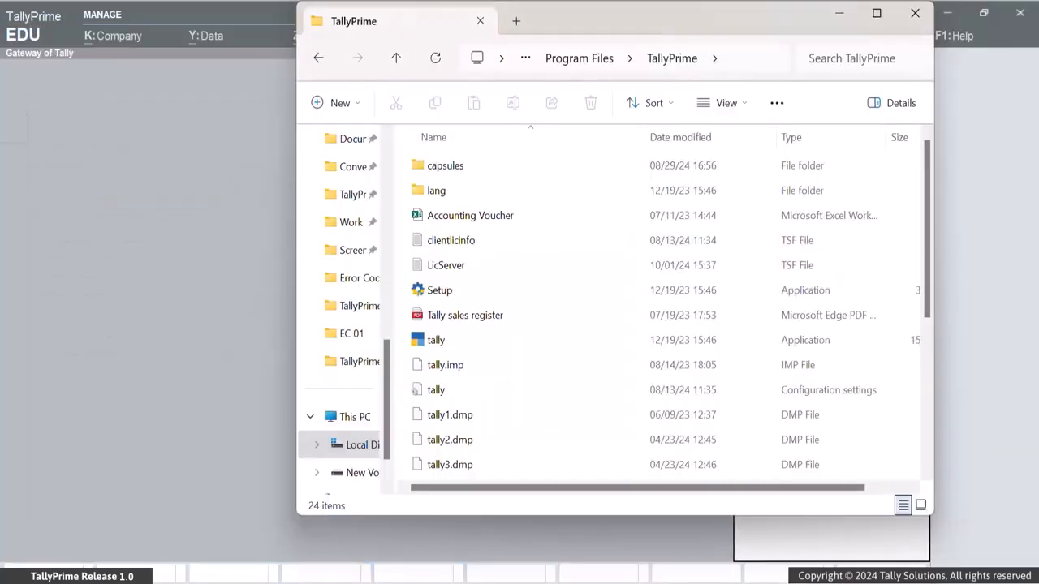
Step: Search the TallyPrime folder for .dmp files, delete all of them, and refresh the search results
click(867, 67)
text(.dmp)
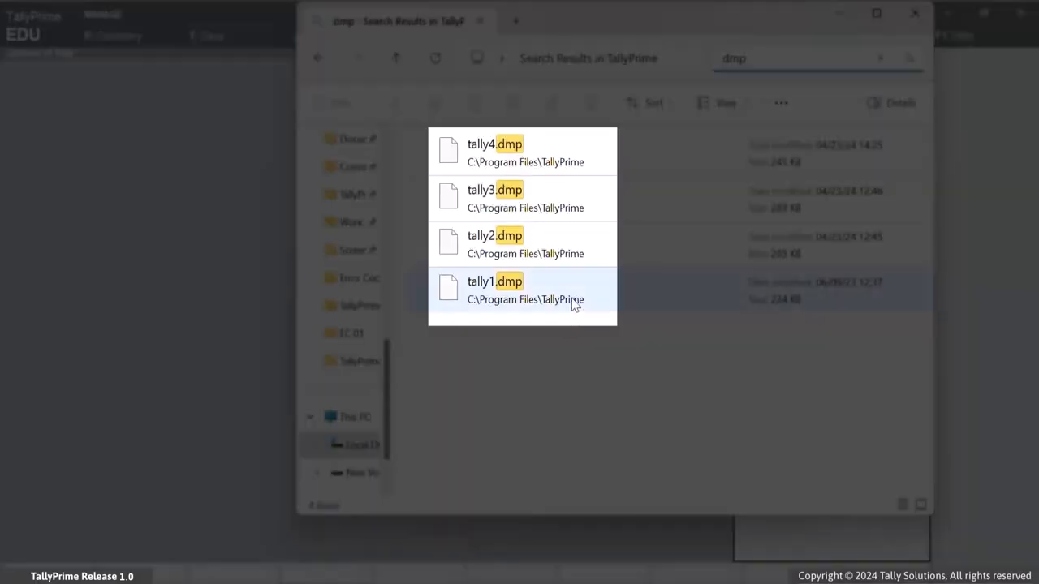
click(575, 302)
click(590, 102)
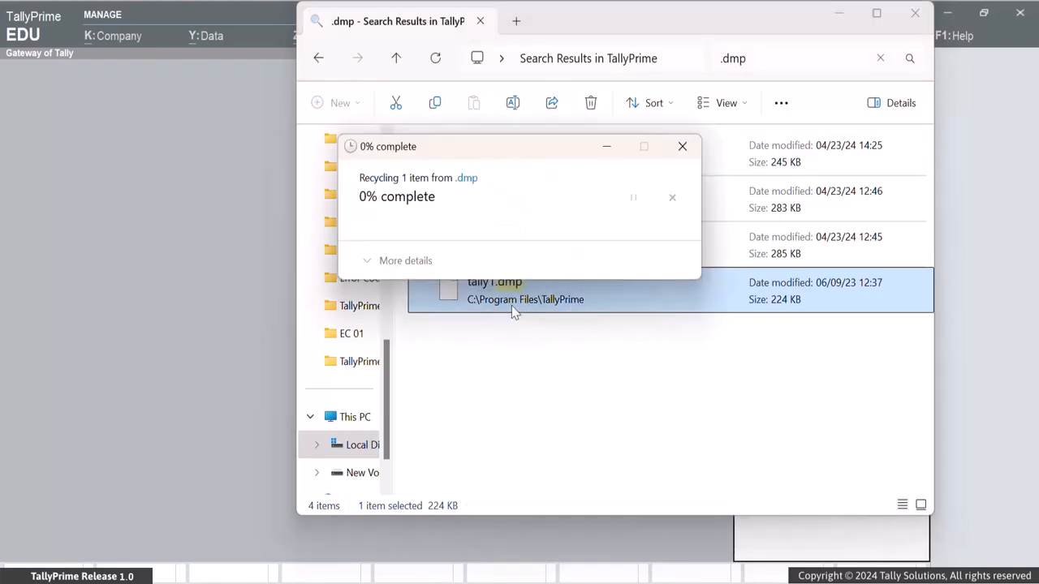
click(568, 192)
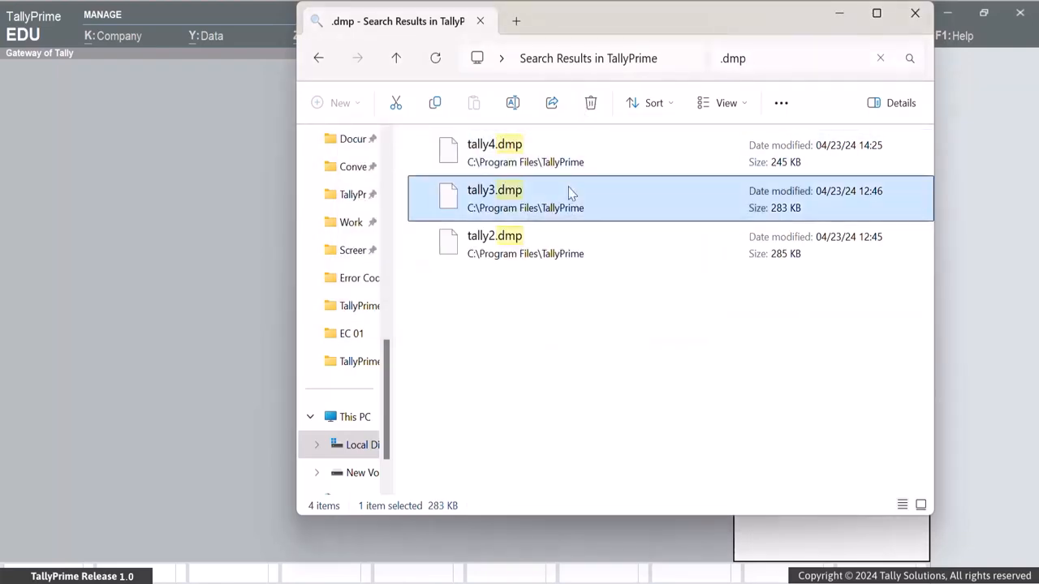
click(587, 231)
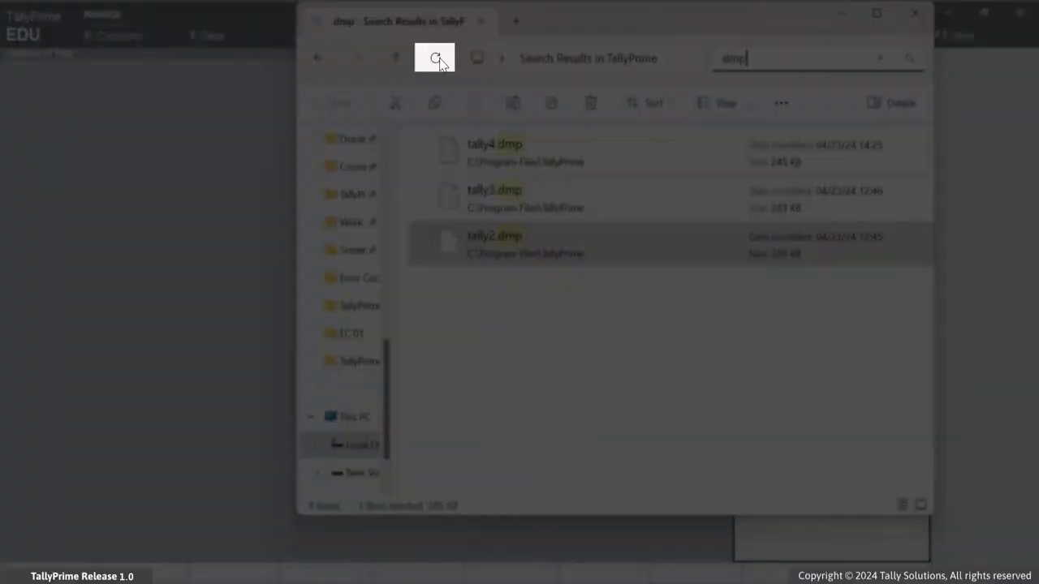
click(436, 58)
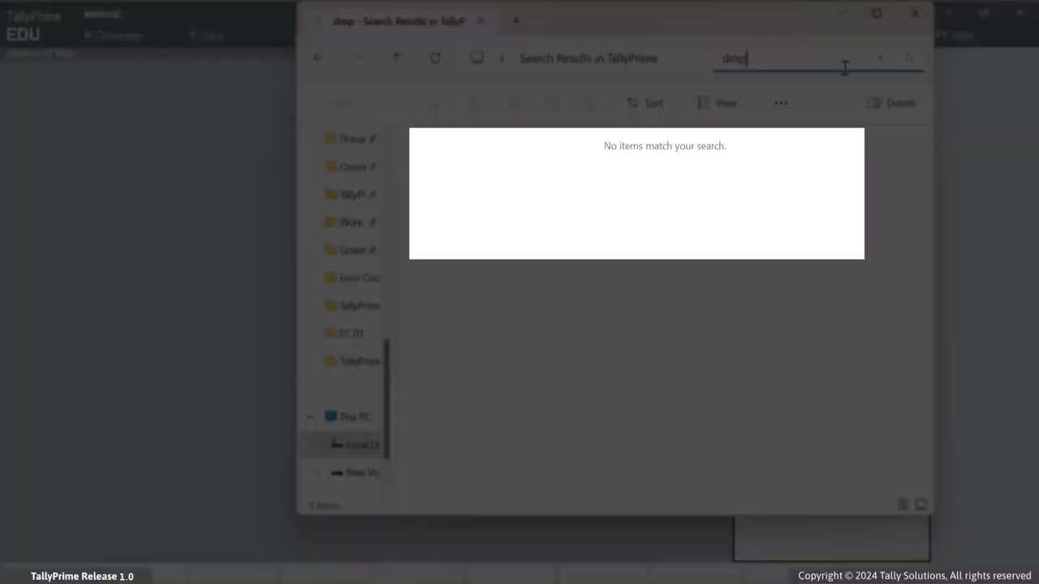
Step: Open the TallyPrime (25) folder inside Program Files on Local Disk (C:)
click(127, 234)
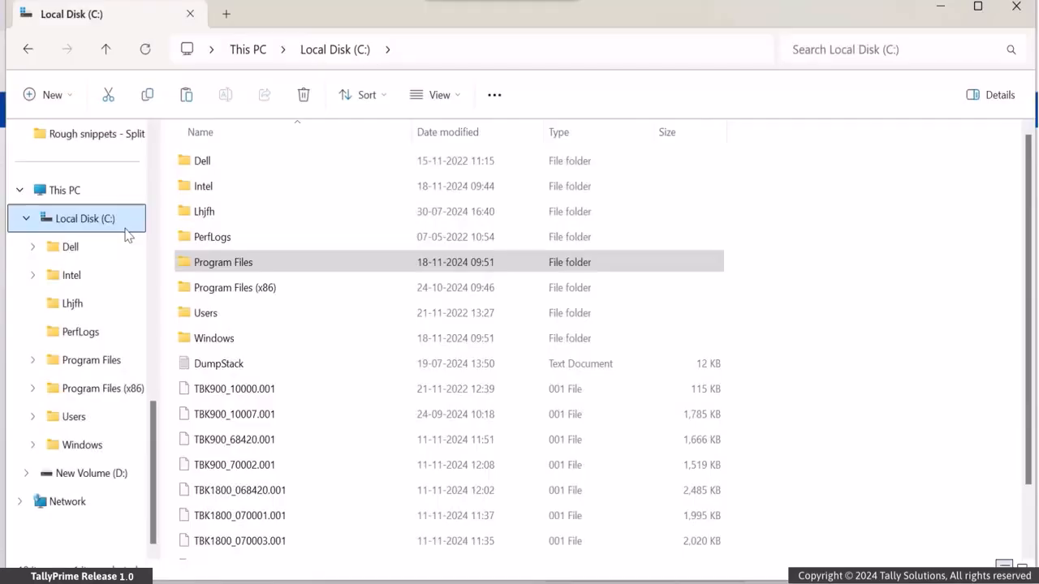
click(260, 263)
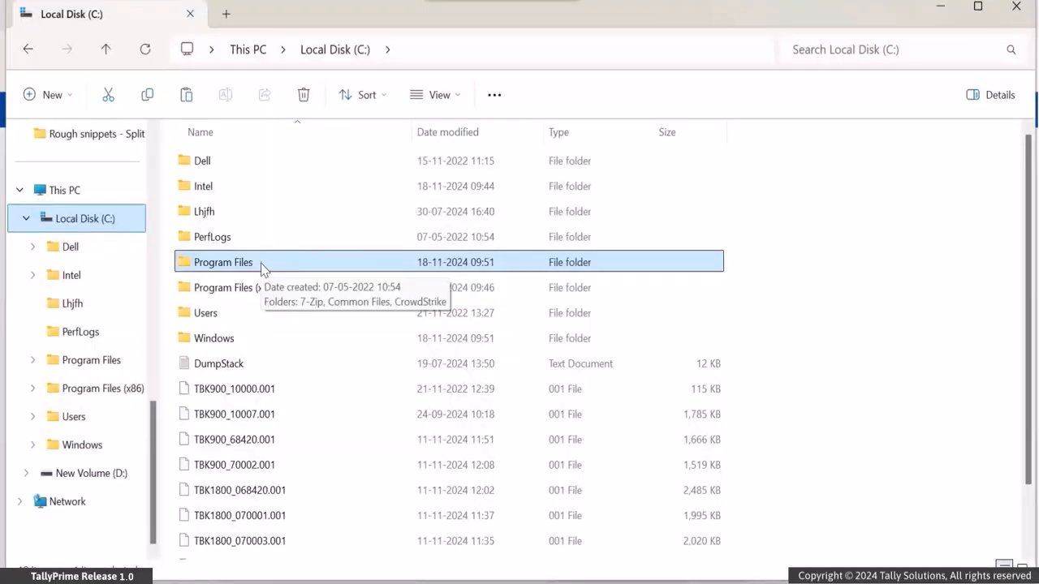
double_click(260, 264)
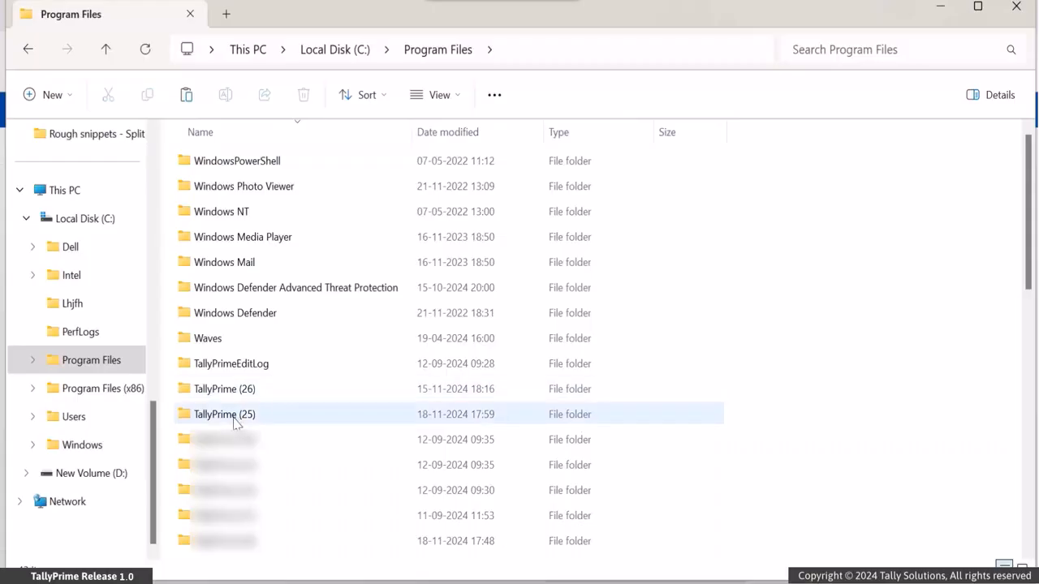
double_click(235, 416)
Step: Show the security properties of the tallygatewayserver application
drag(1029, 354, 1022, 455)
click(473, 446)
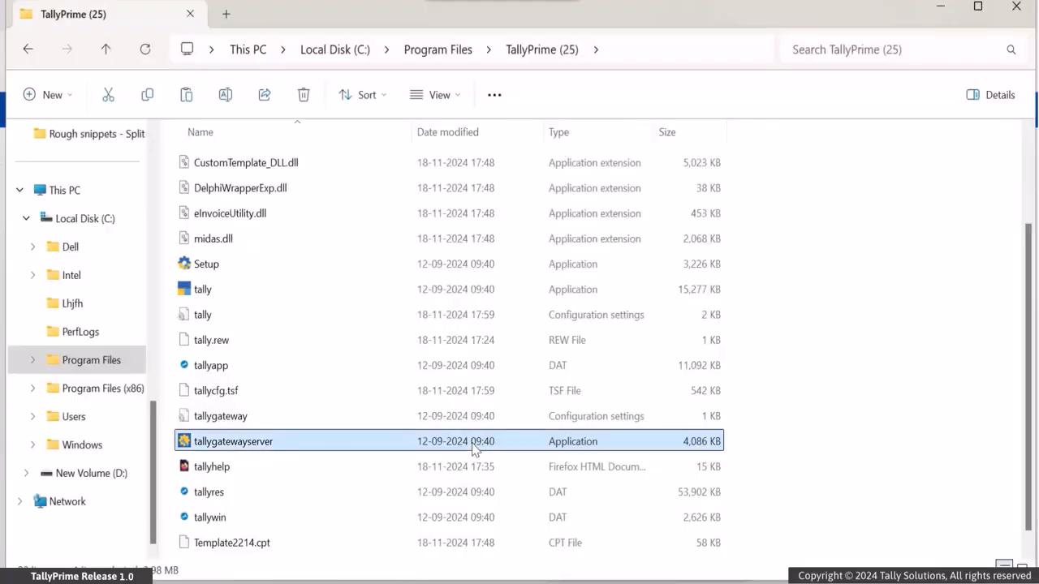
right_click(473, 447)
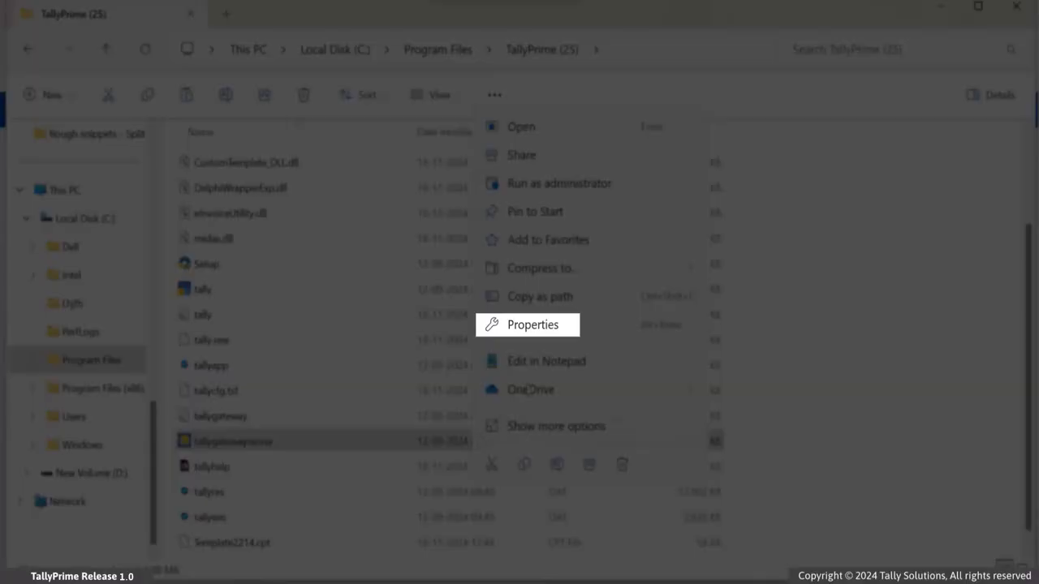
click(548, 332)
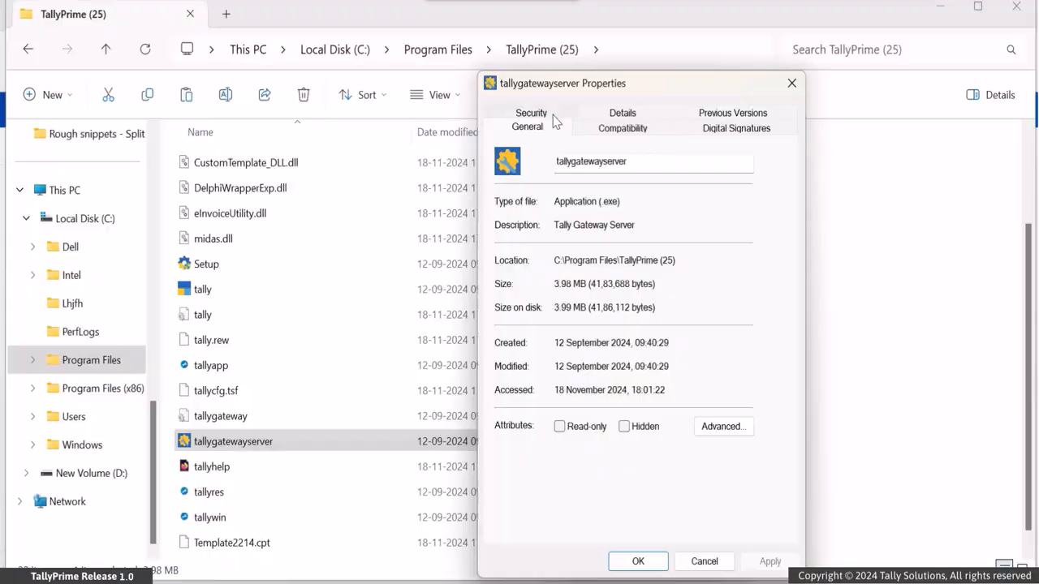
click(555, 119)
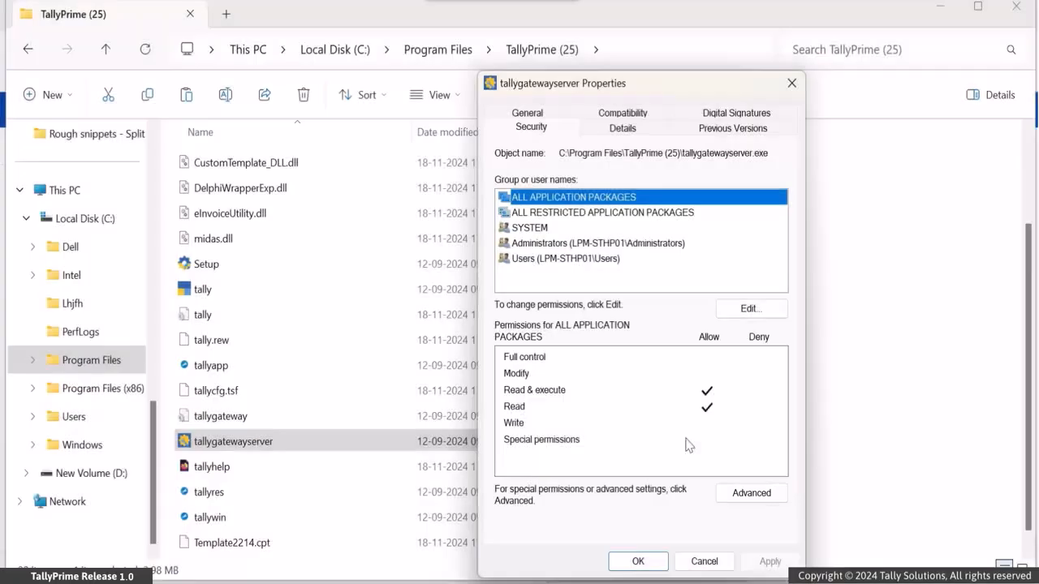
Step: Enable inheritance in the advanced security settings of tallygatewayserver, apply it, and close its properties
click(751, 493)
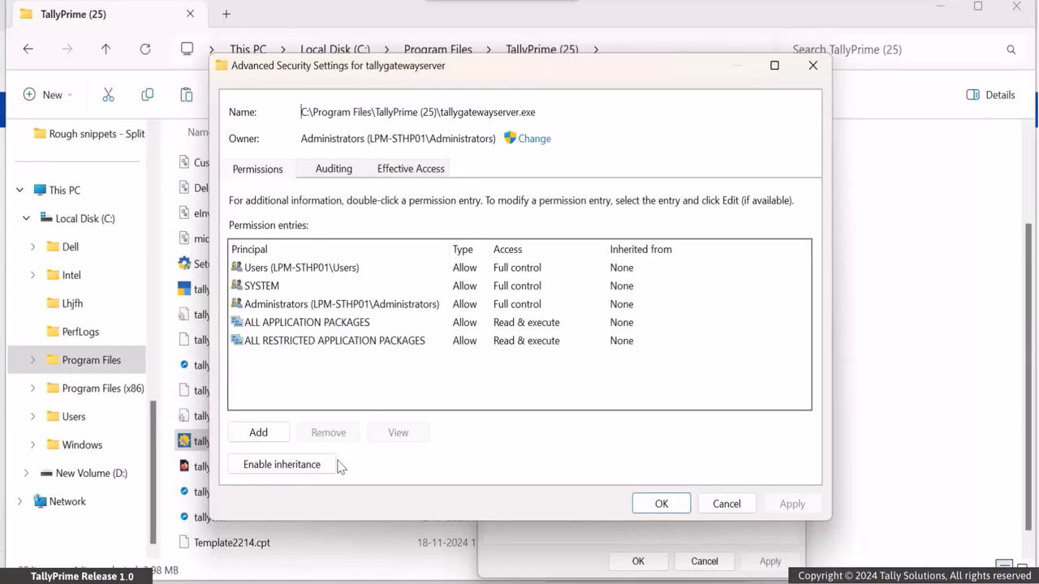
click(332, 465)
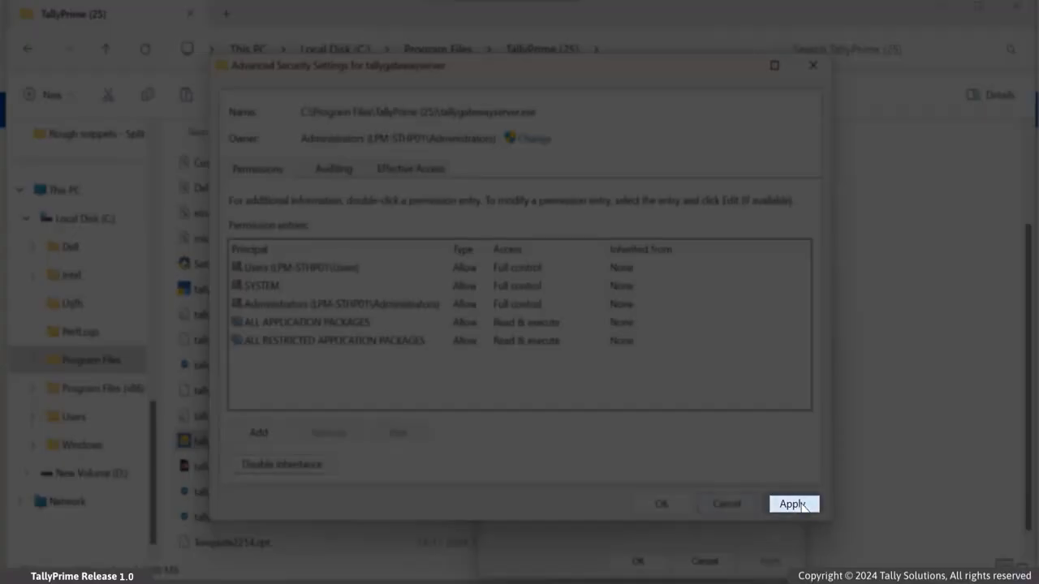
click(792, 504)
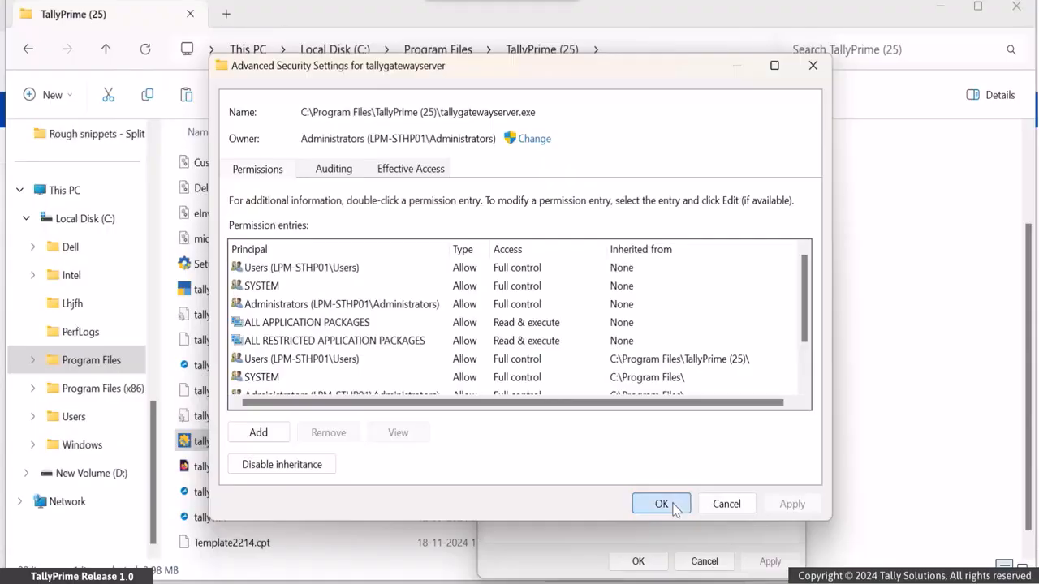
click(662, 504)
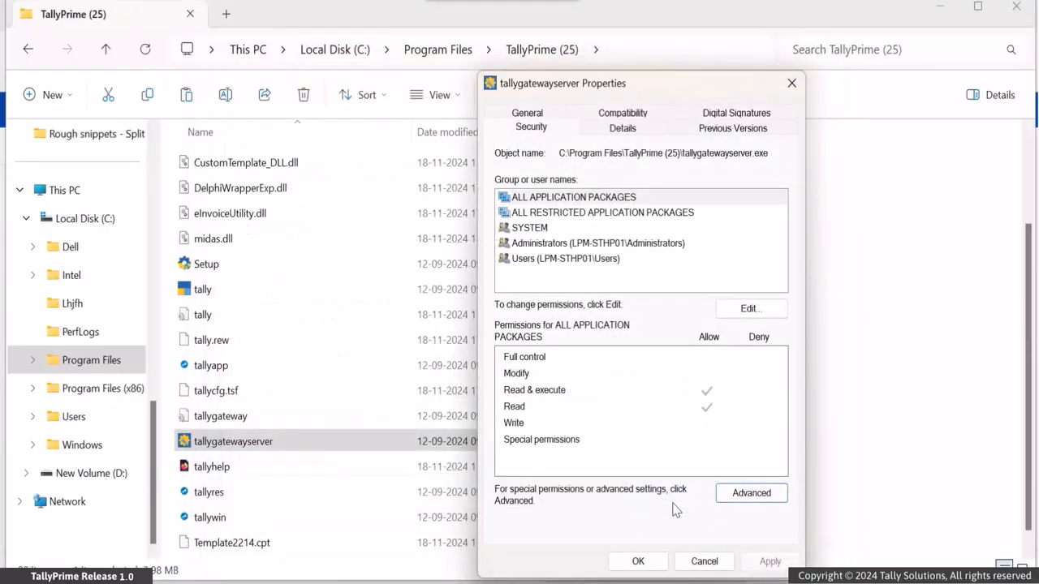
click(638, 562)
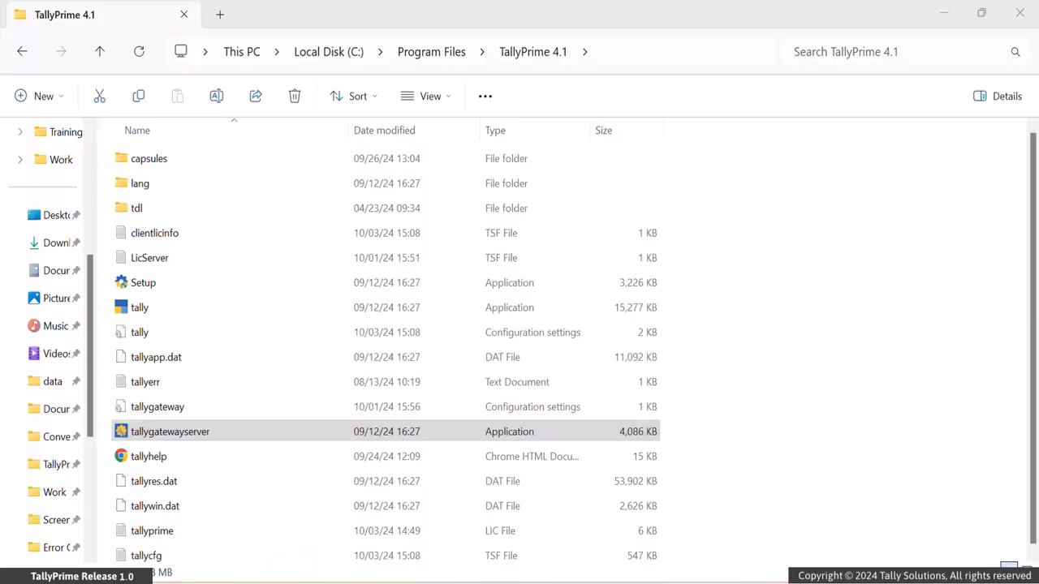
Step: Open Firewall & network protection from the Windows Security area of the Windows privacy and security settings
key(super)
text(sett)
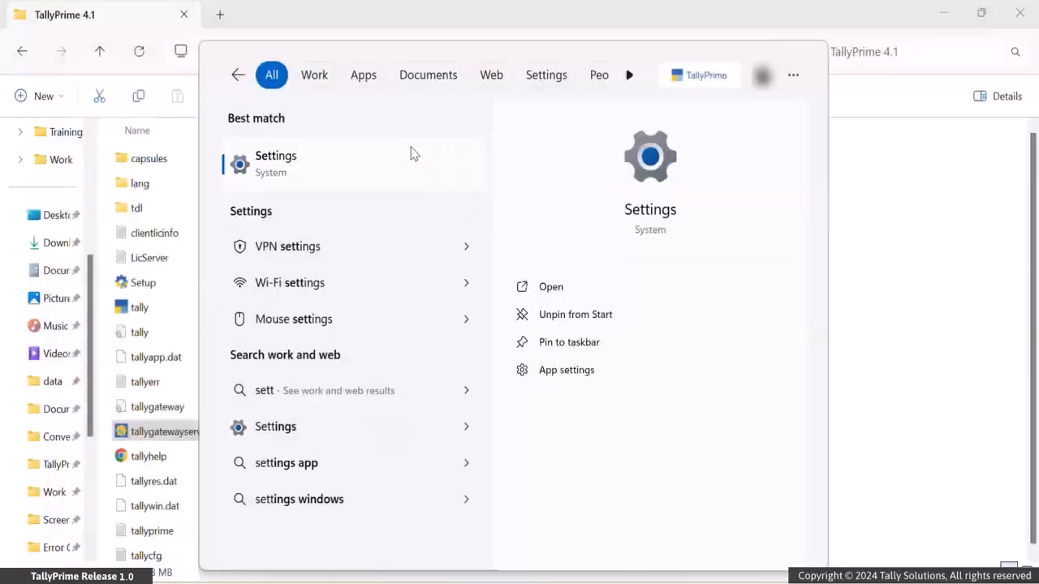
click(411, 153)
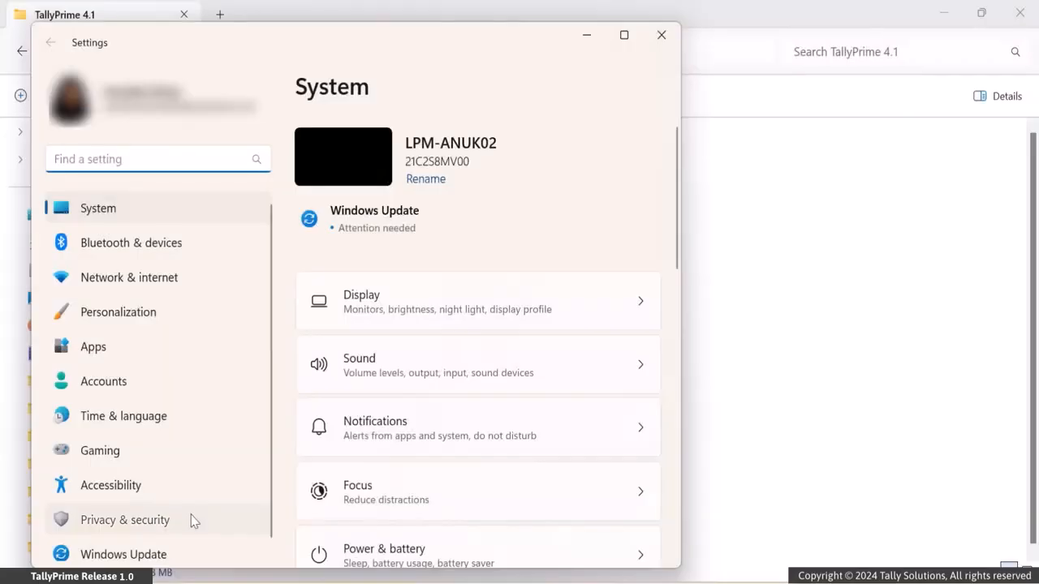
click(194, 521)
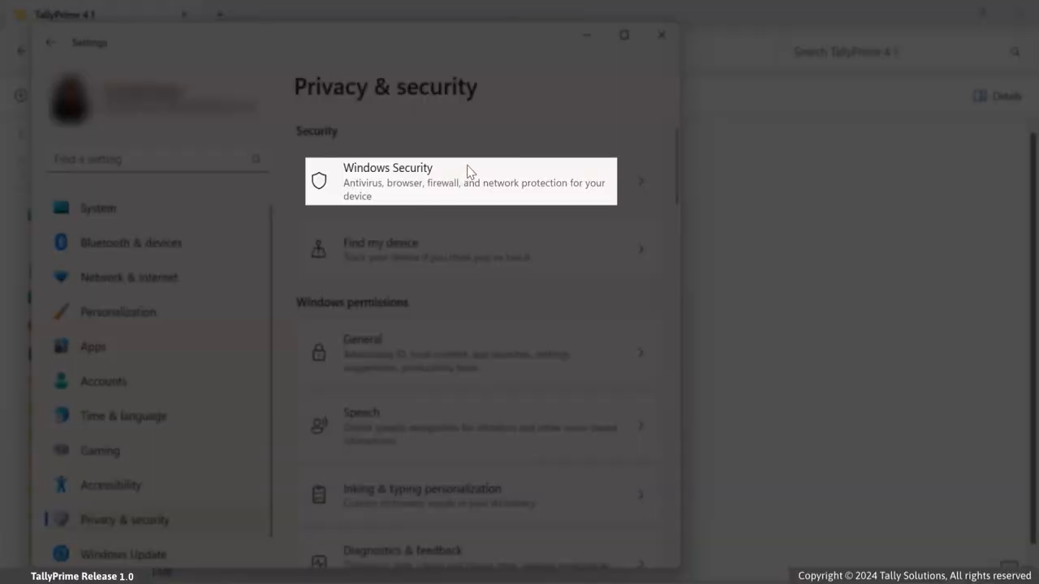
click(468, 171)
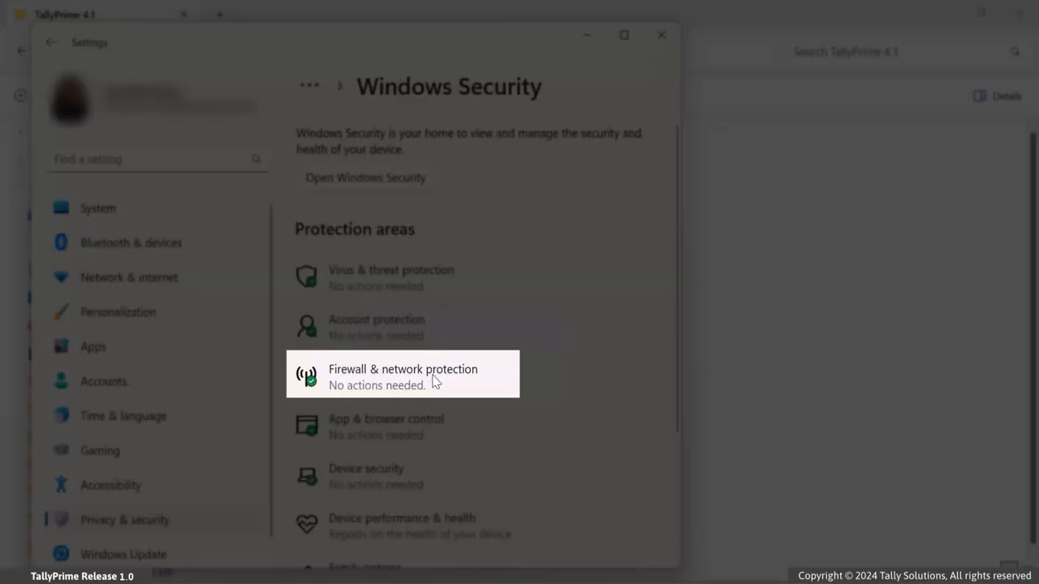
click(434, 382)
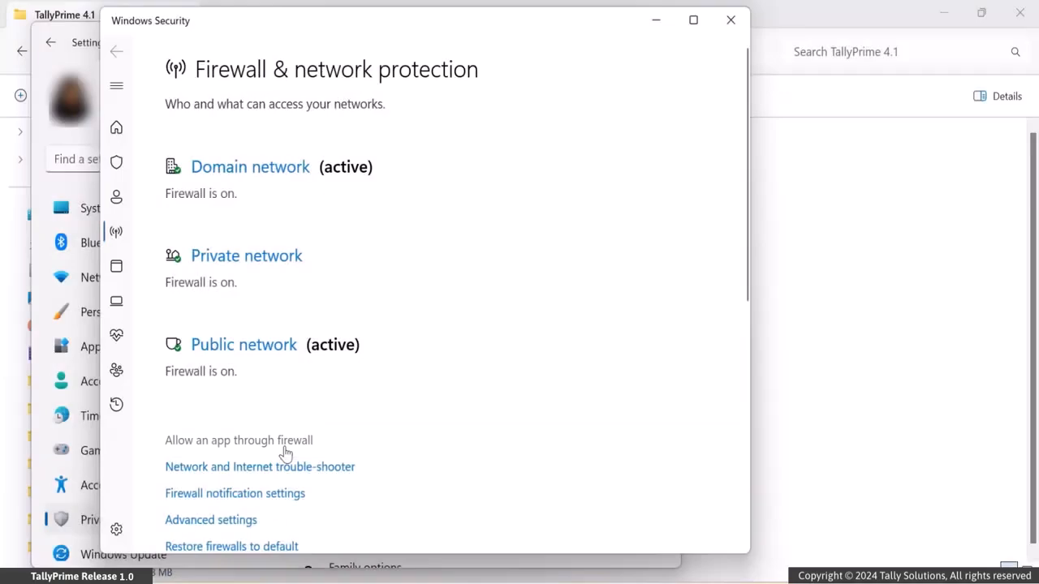
Step: Allow both unchecked tally entries to communicate through Windows Defender Firewall and save the allowed apps
click(605, 329)
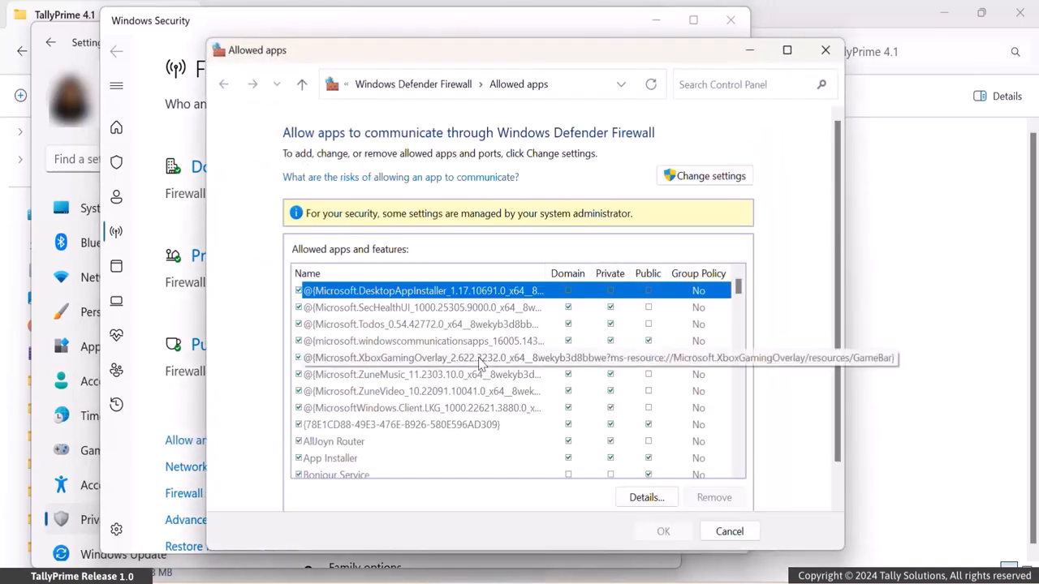
click(695, 177)
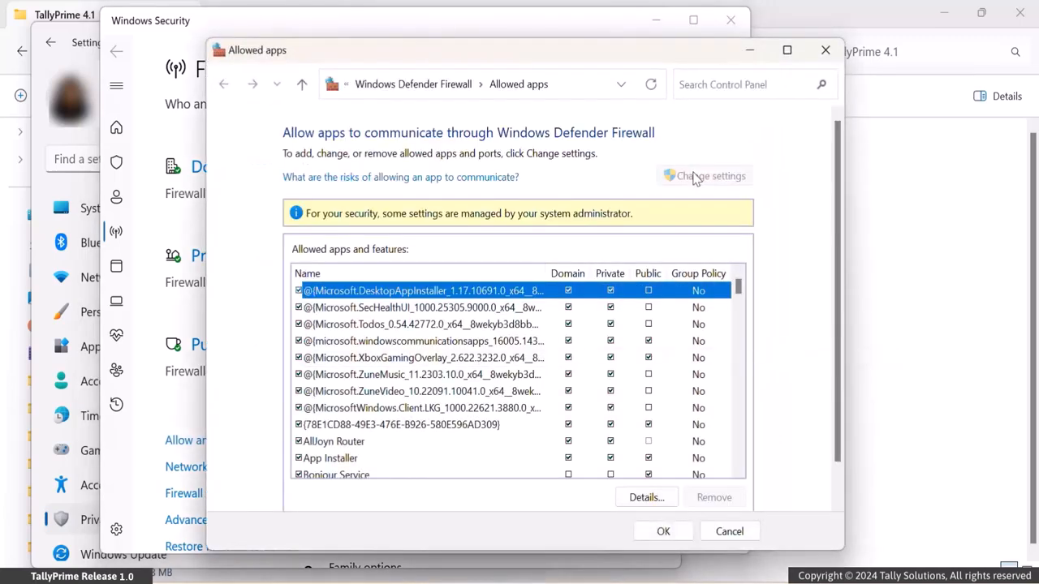
key(t)
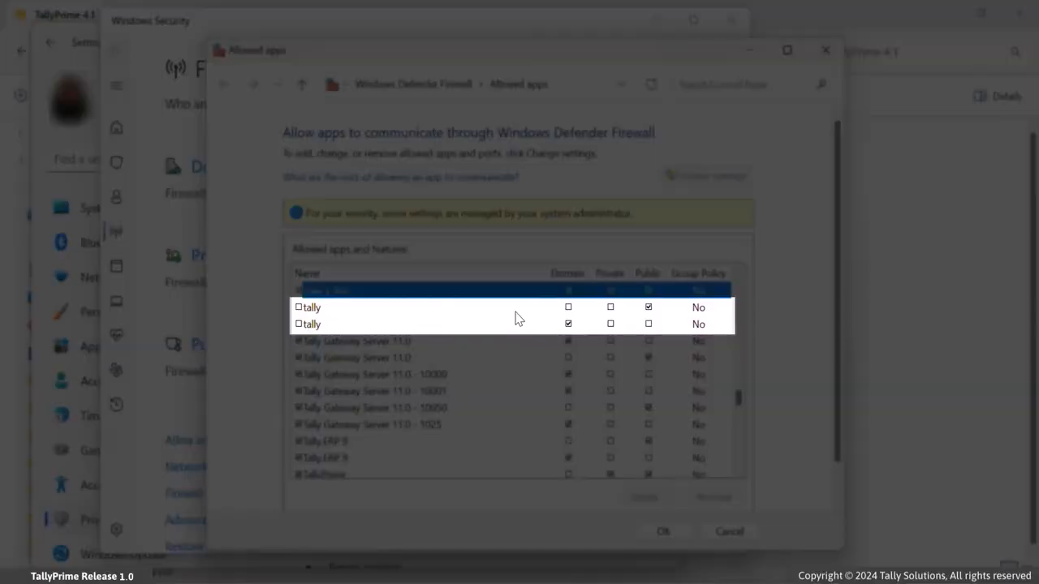
click(298, 307)
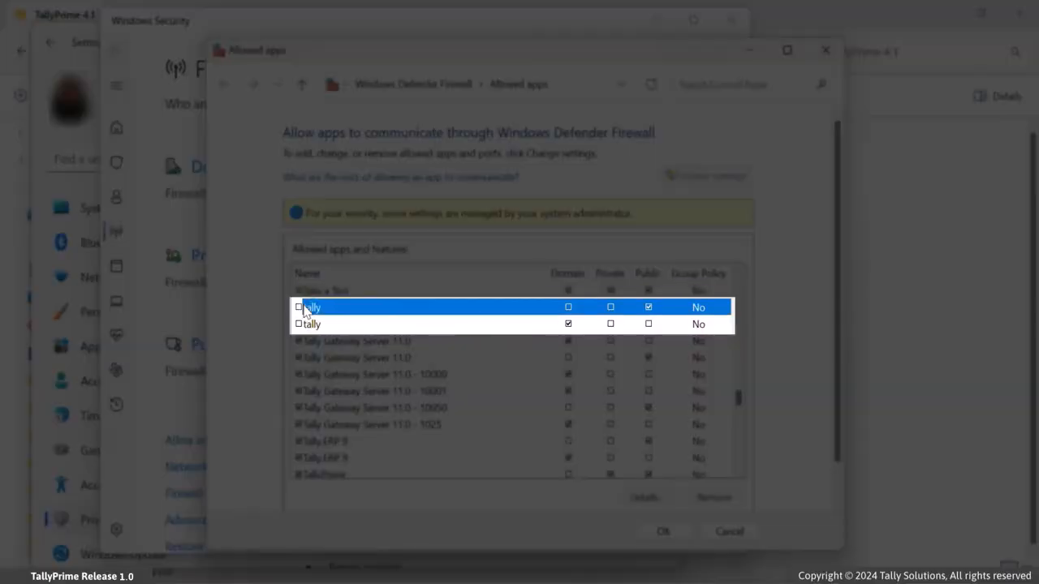
click(298, 324)
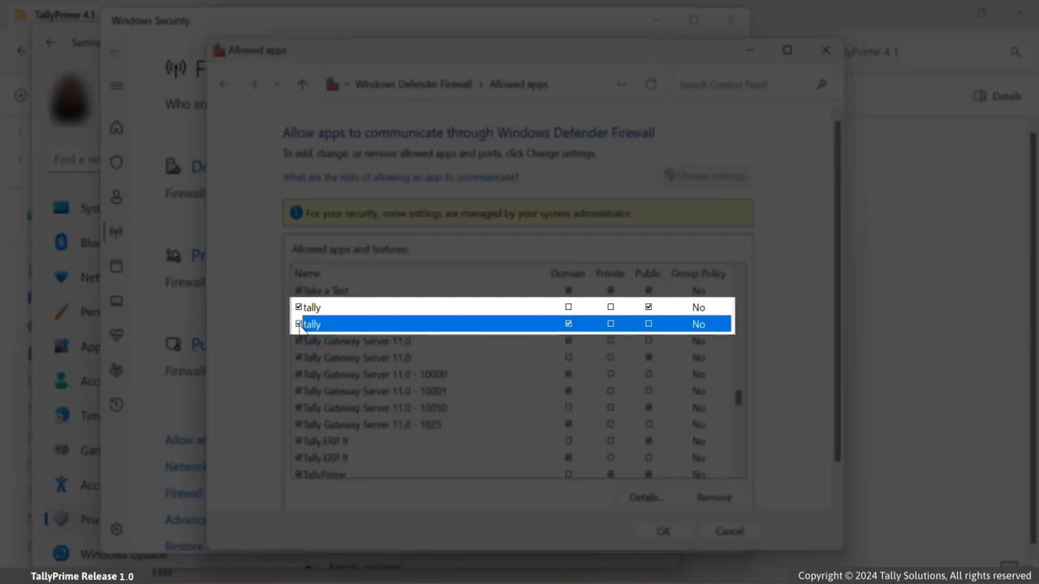
click(738, 470)
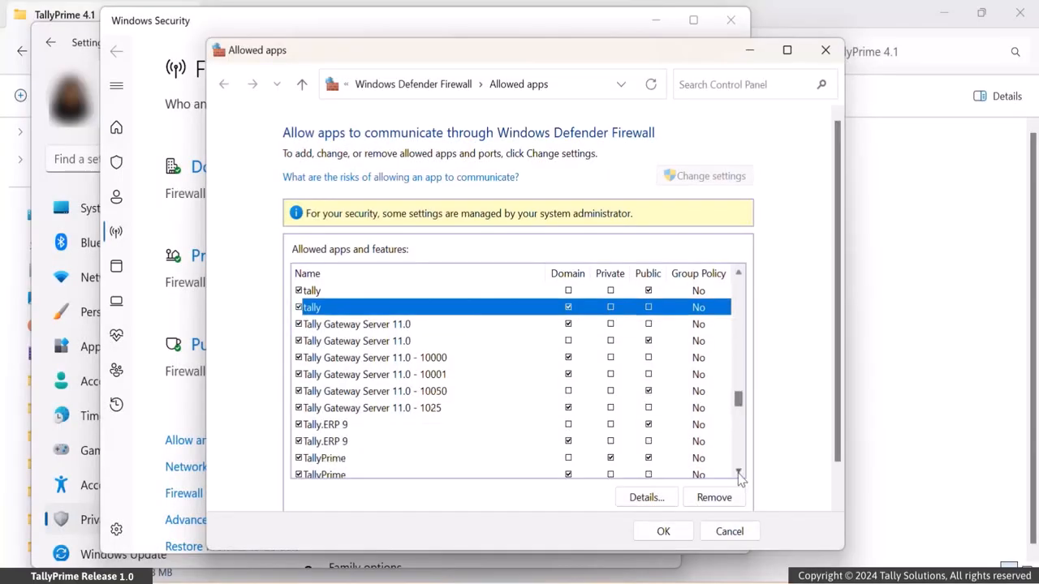
click(738, 470)
click(663, 533)
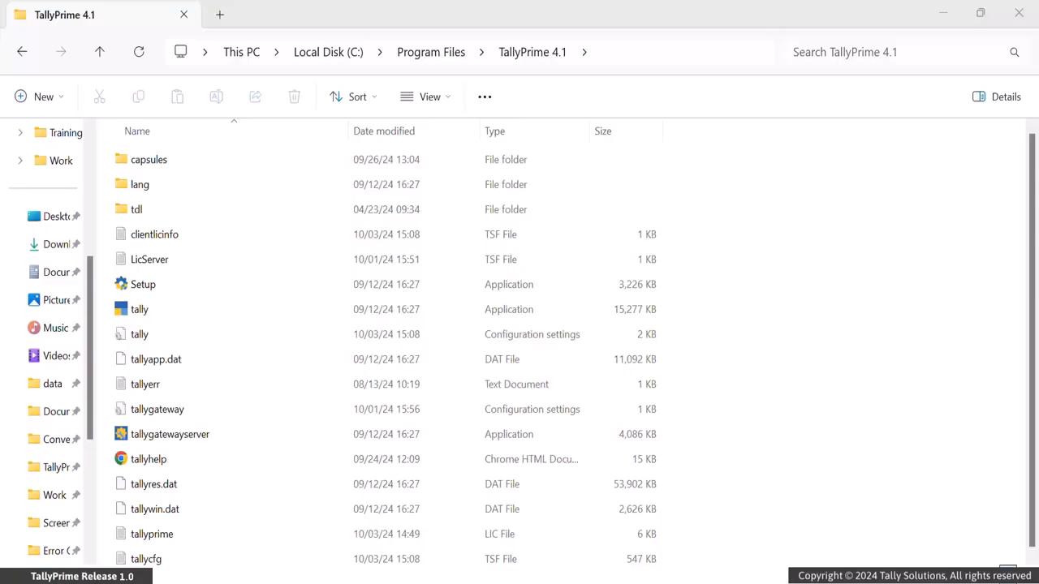
Step: Open the advanced firewall settings from Firewall & network protection in the Windows Security area of the Windows settings
key(super)
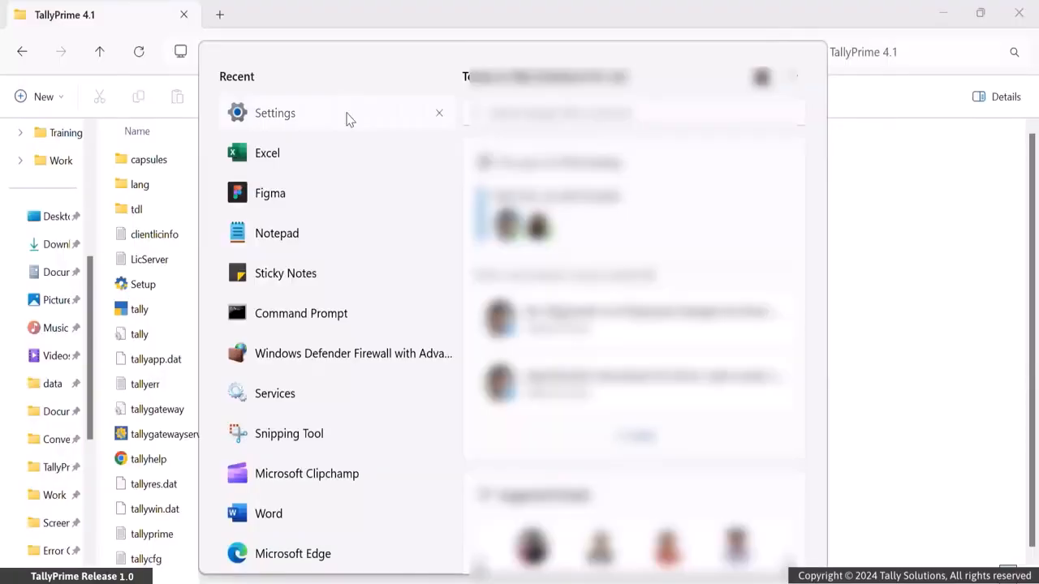
click(348, 118)
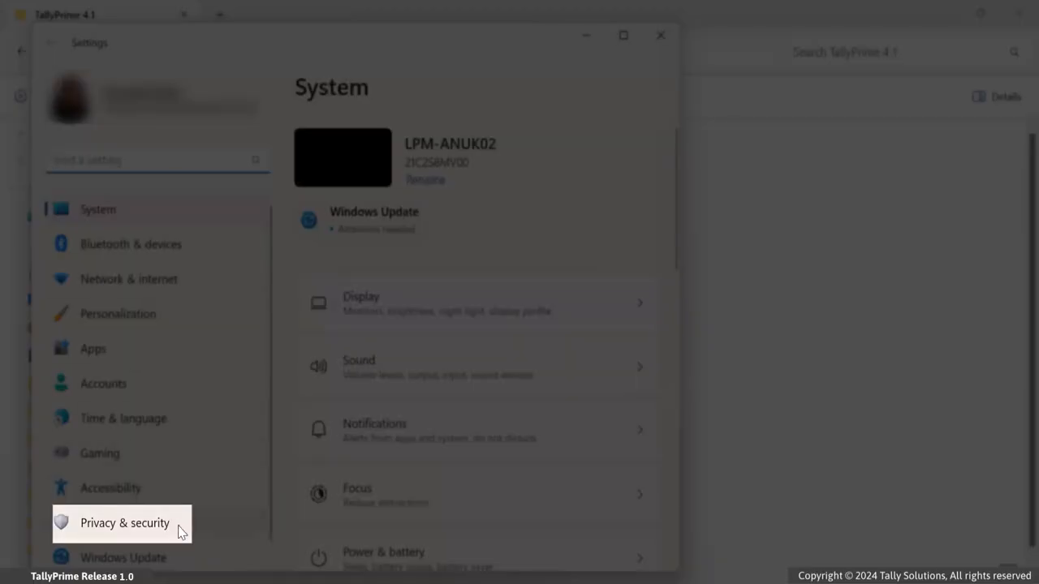
click(179, 528)
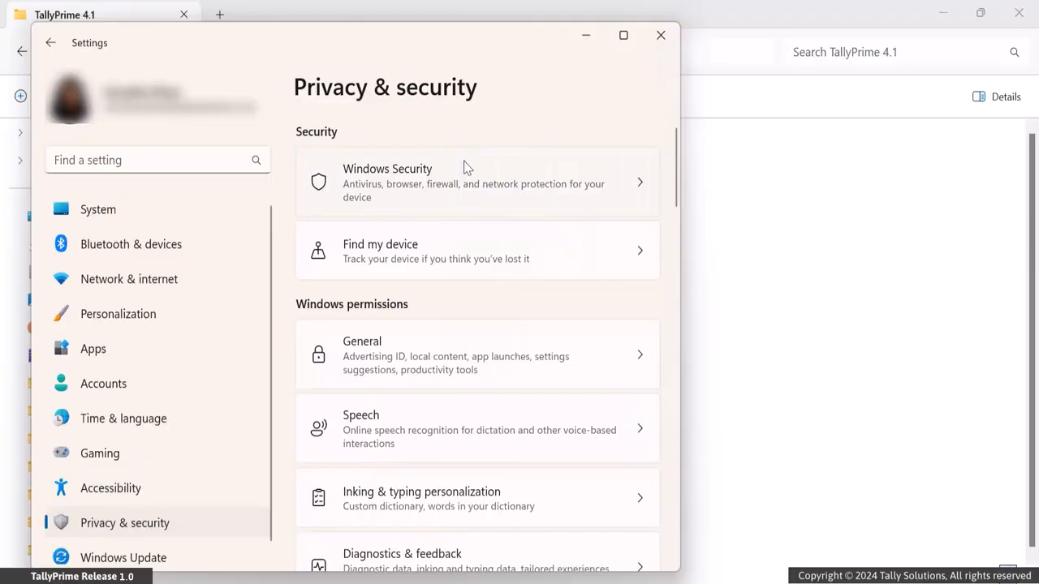
click(464, 168)
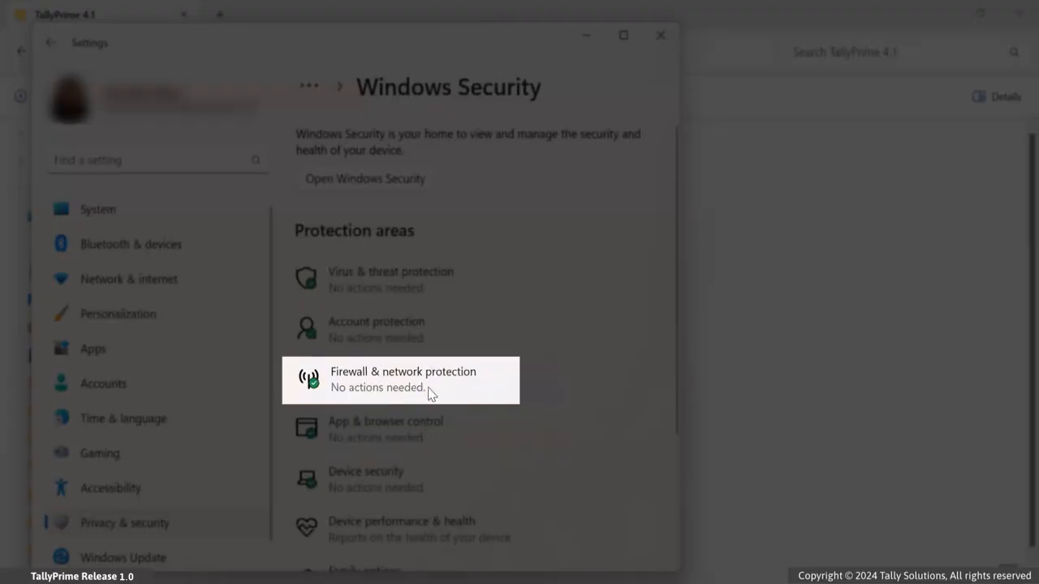
click(429, 395)
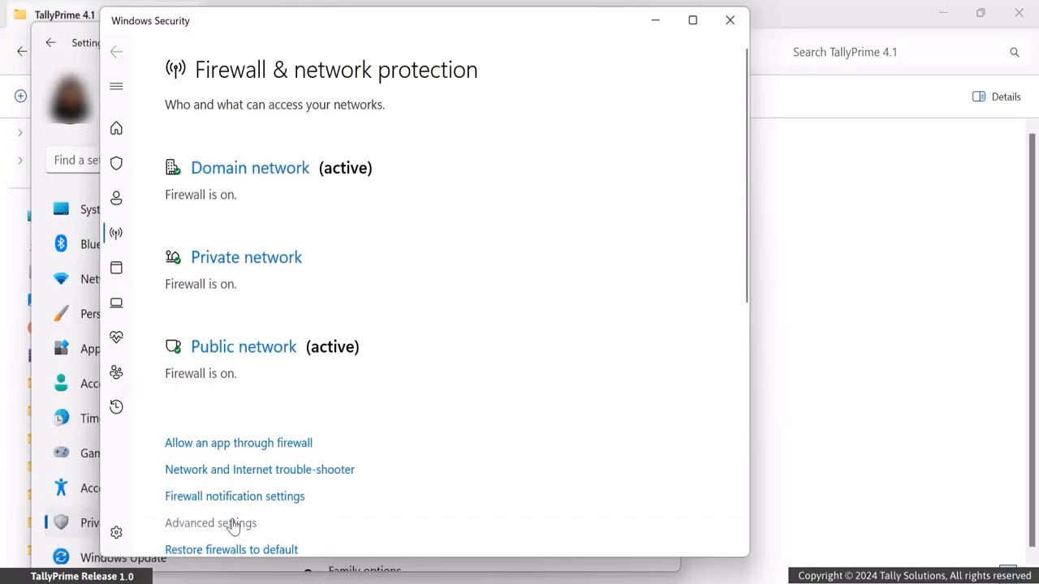
click(232, 523)
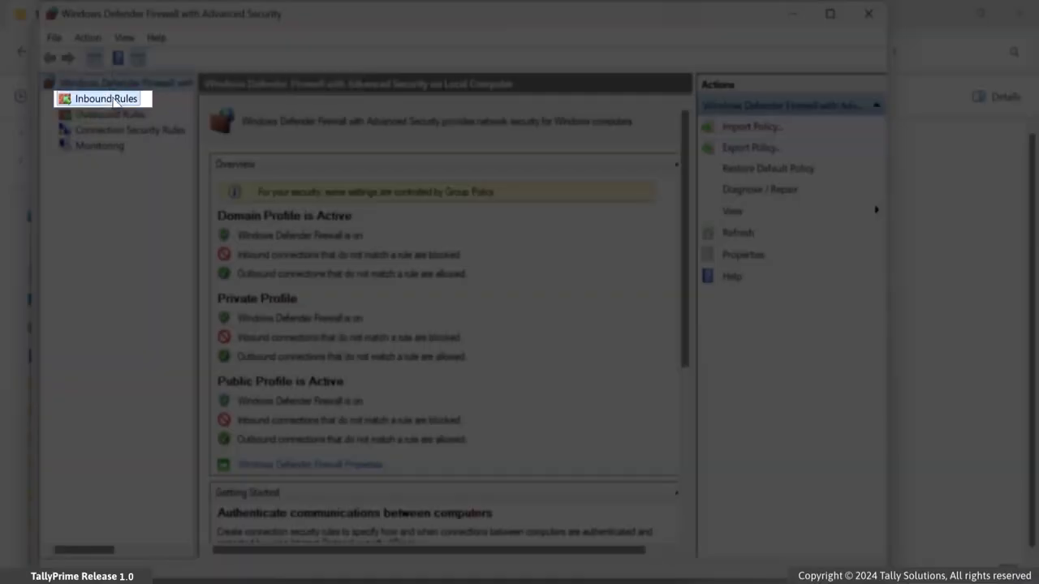
Step: Enable the disabled TallyPrime rule for the Public profile in the firewall's inbound rules
click(115, 99)
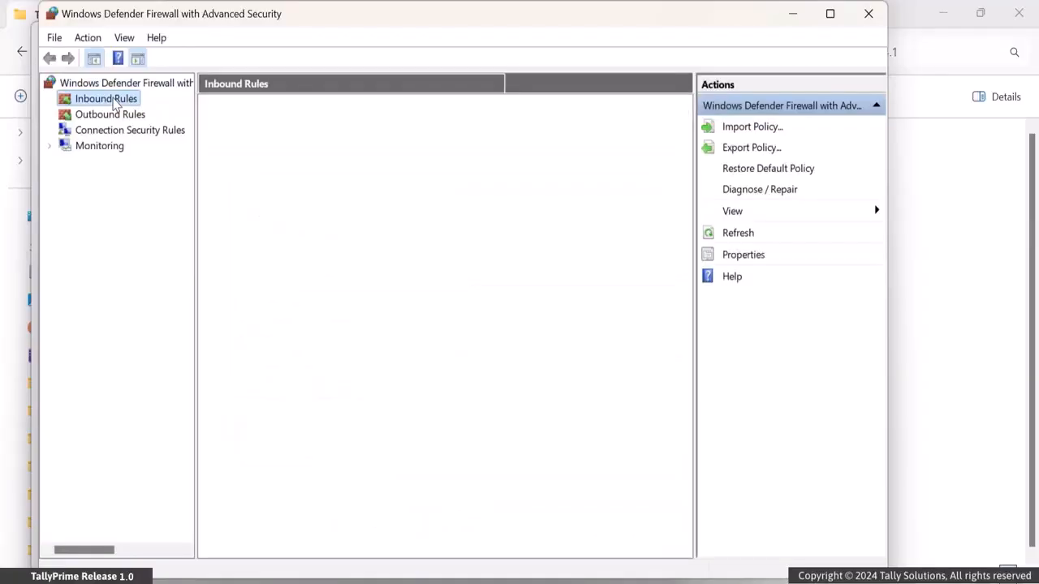
click(299, 226)
key(t)
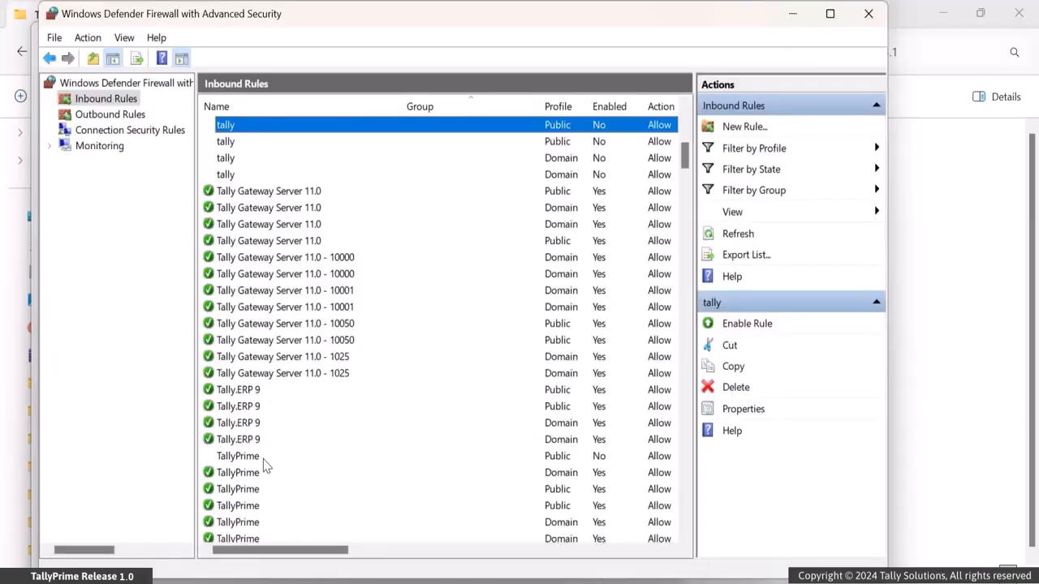
click(266, 460)
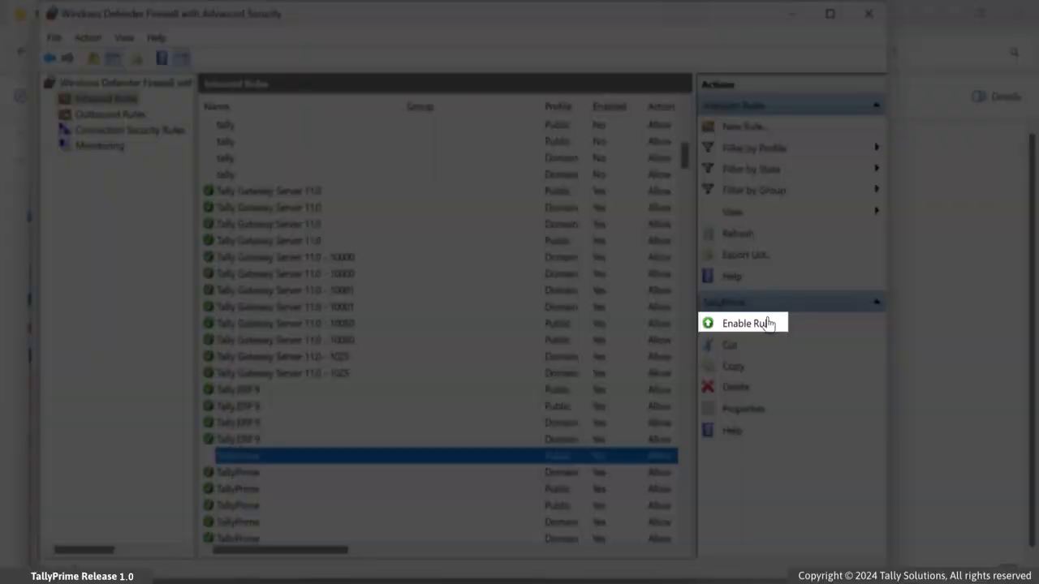
click(767, 323)
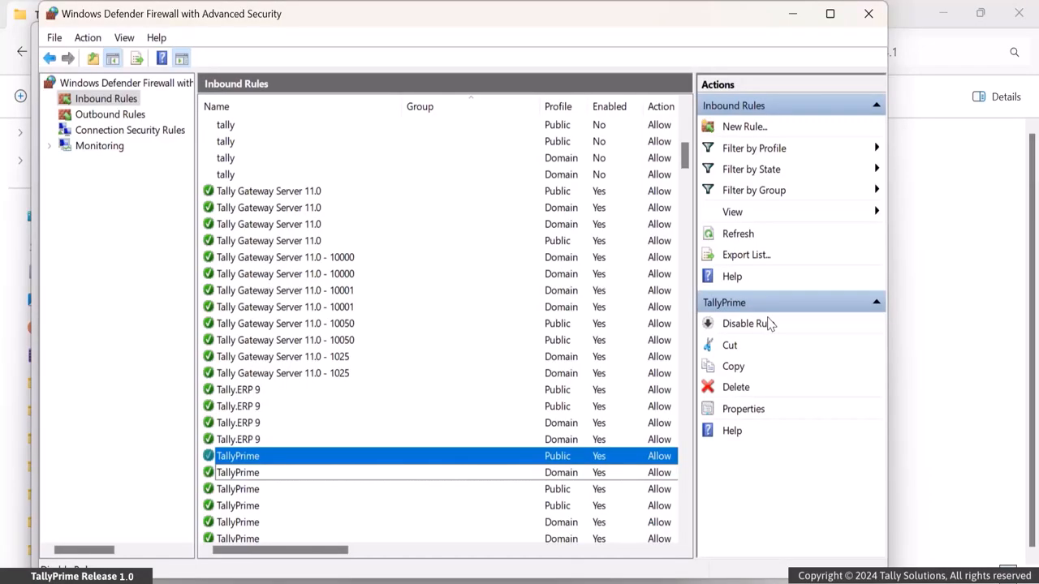